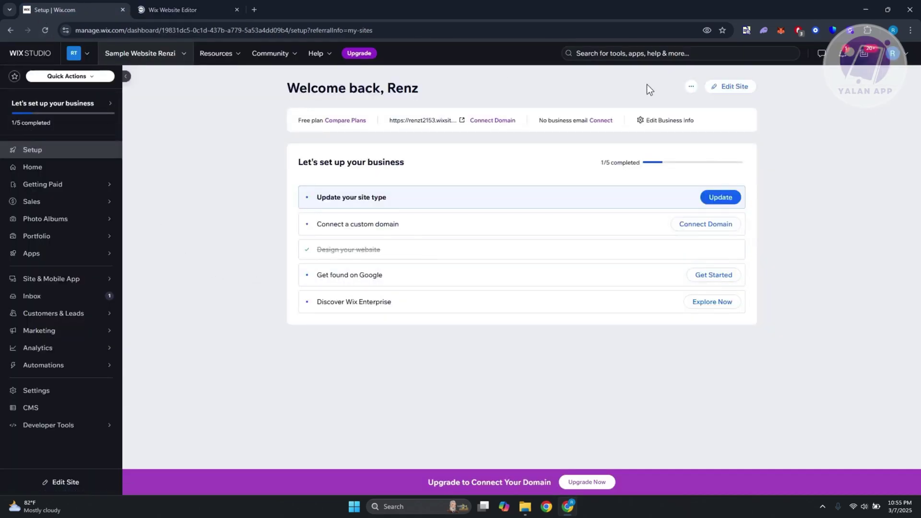
Open the Charley Knox Photography site's Home page in the editor
click(206, 6)
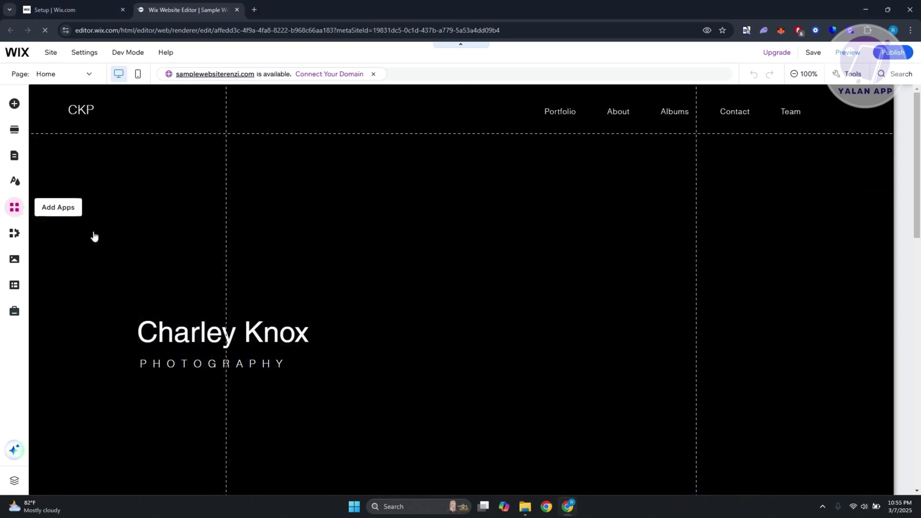
Search the App Market for 'wix group' and show all 210 matching results
click(15, 210)
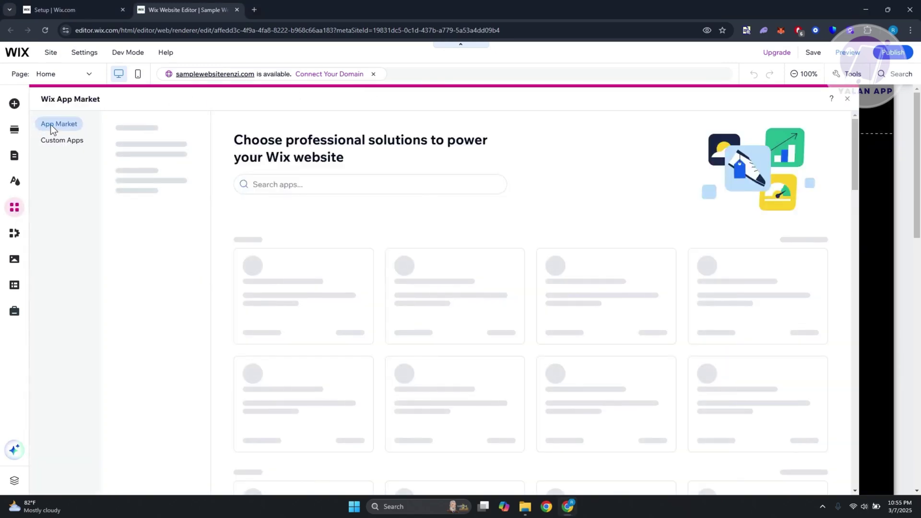
click(328, 184)
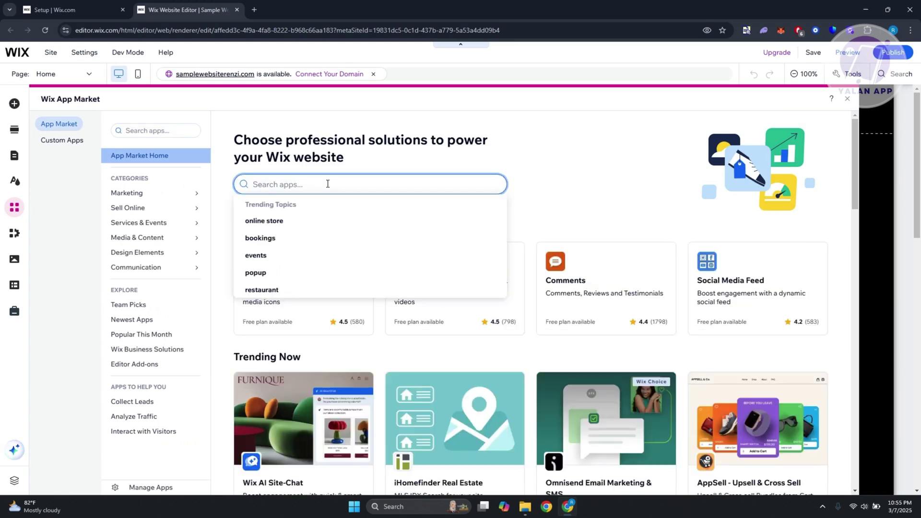
text(wix gr)
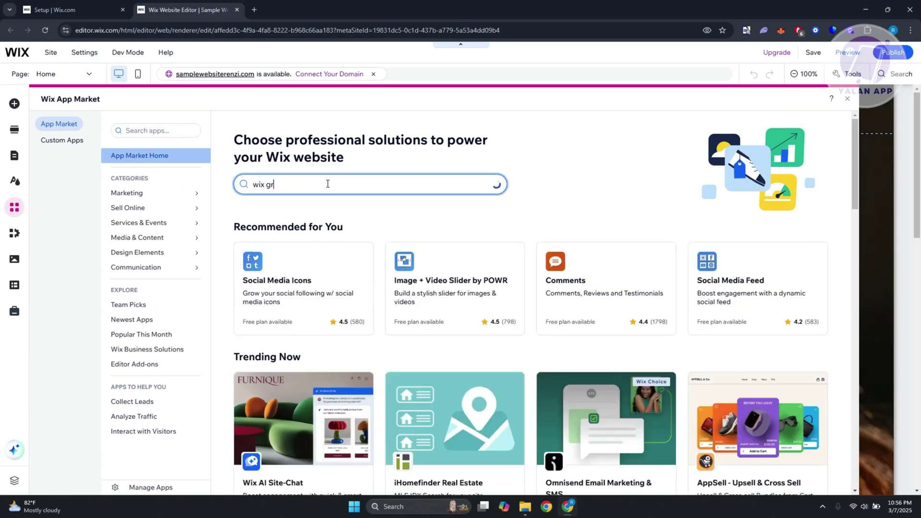
text(oup)
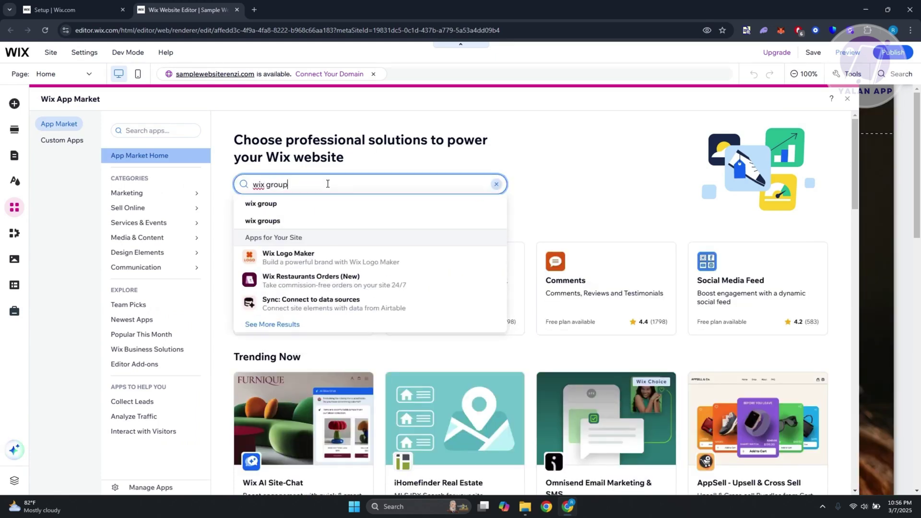
key(Return)
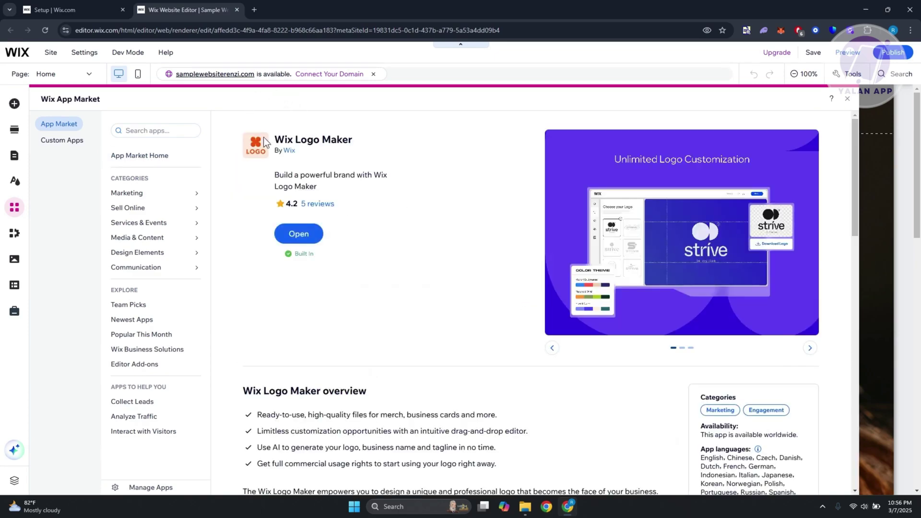
scroll(419, 278, down, 5)
scroll(419, 278, up, 5)
click(176, 130)
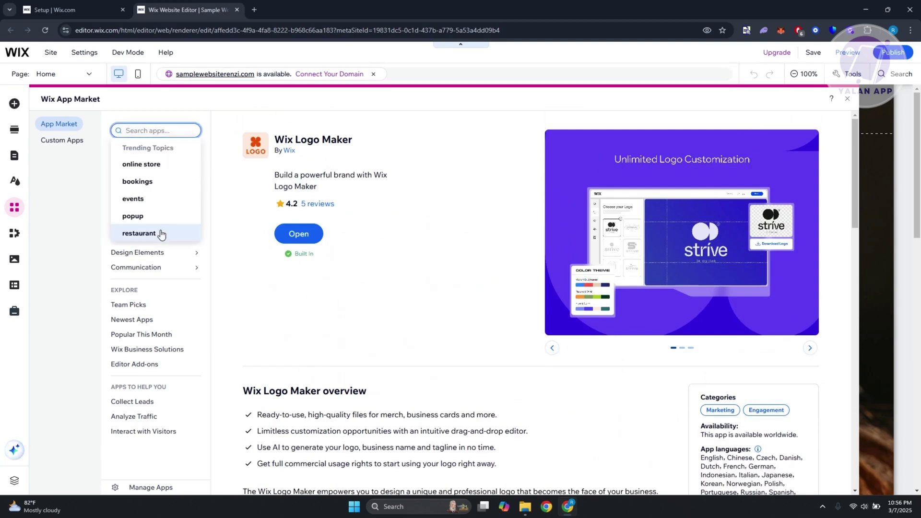
text(wix group)
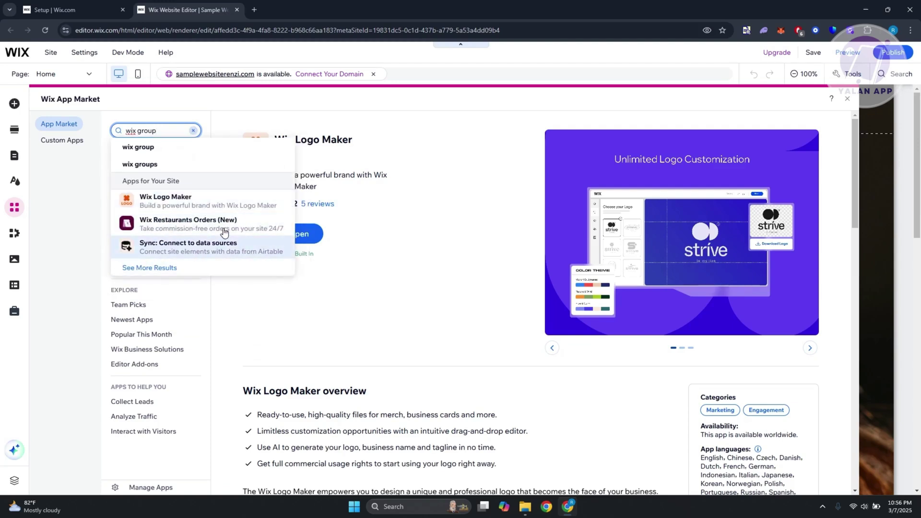
click(150, 268)
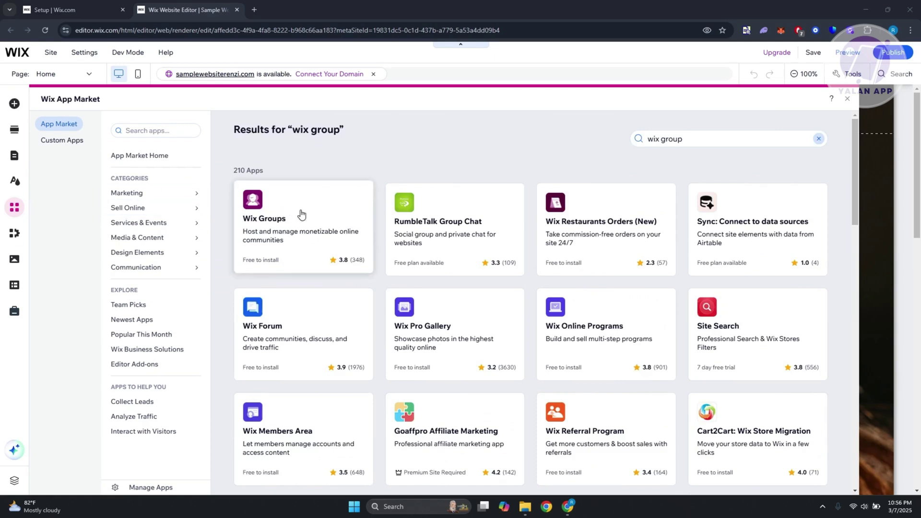
Add the Wix Groups app to the site, then select the new group page and its cover image
click(301, 214)
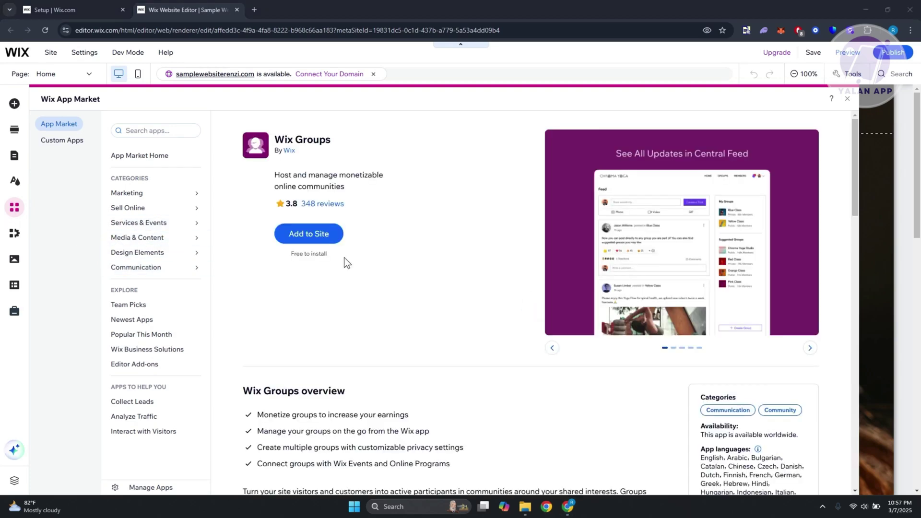
click(302, 233)
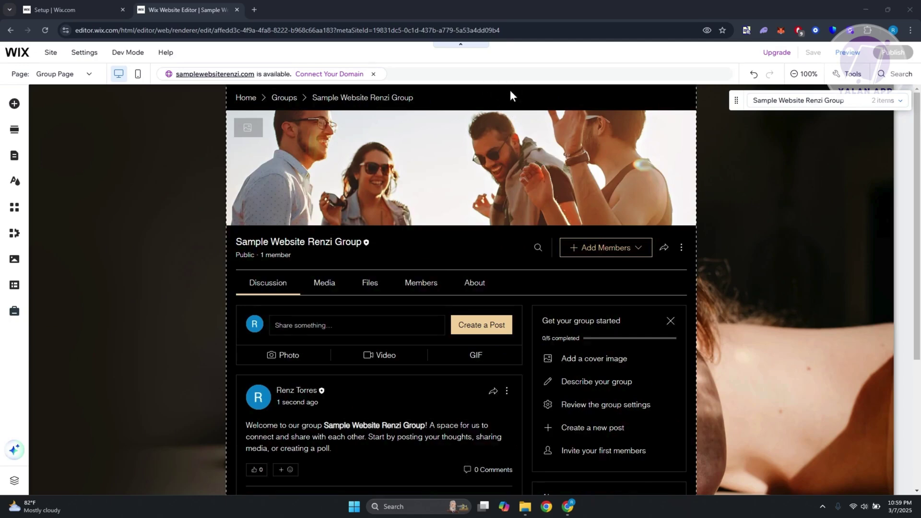
click(468, 92)
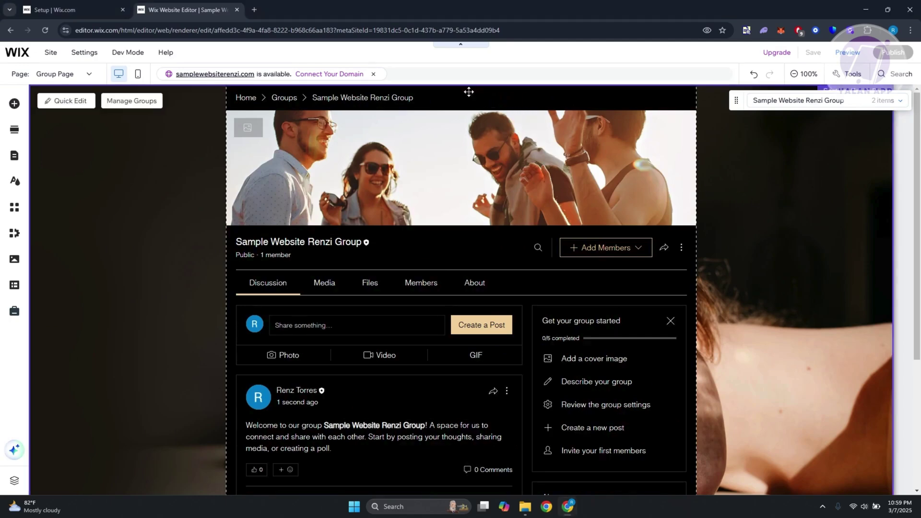
click(185, 243)
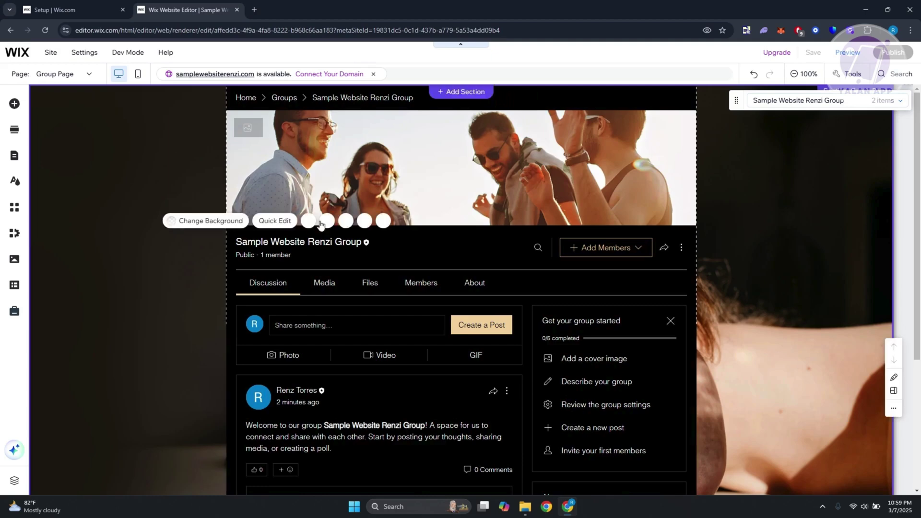
From the Groups widget, open Manage Groups and review the Create Group, Create Post and group action menus
click(536, 143)
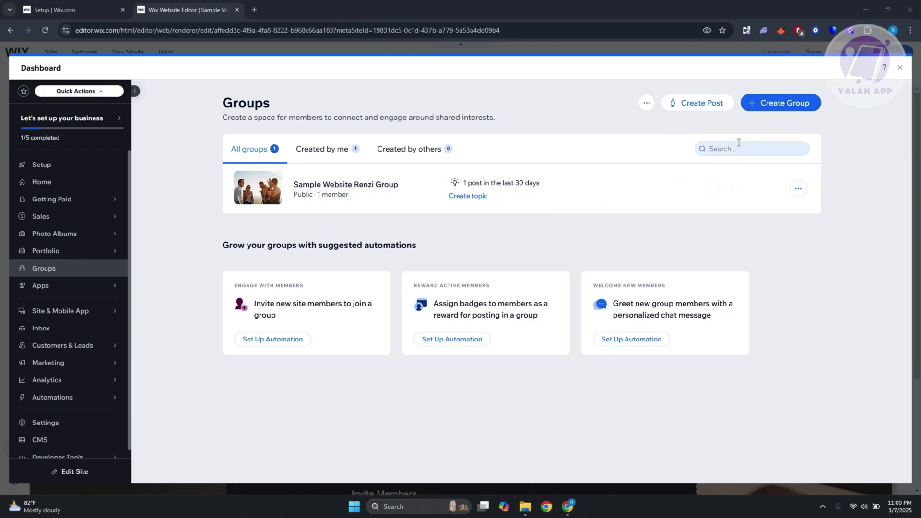
click(791, 103)
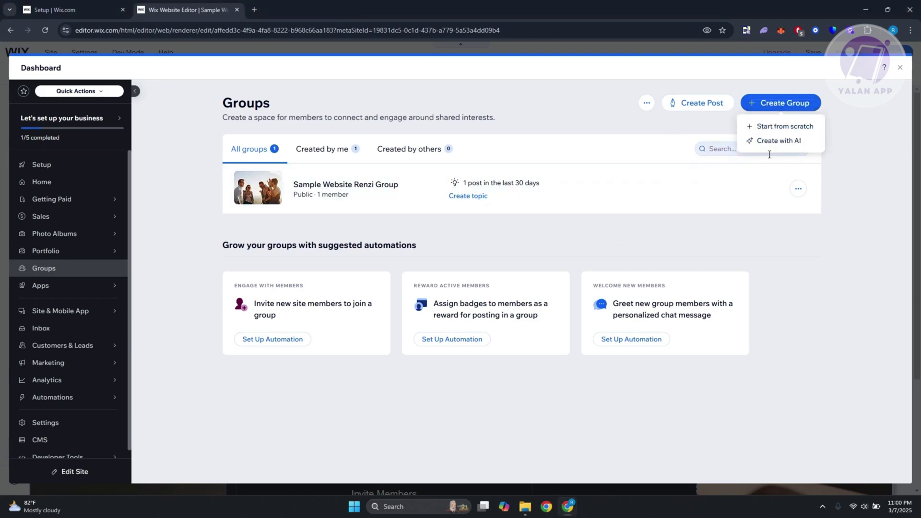
click(677, 108)
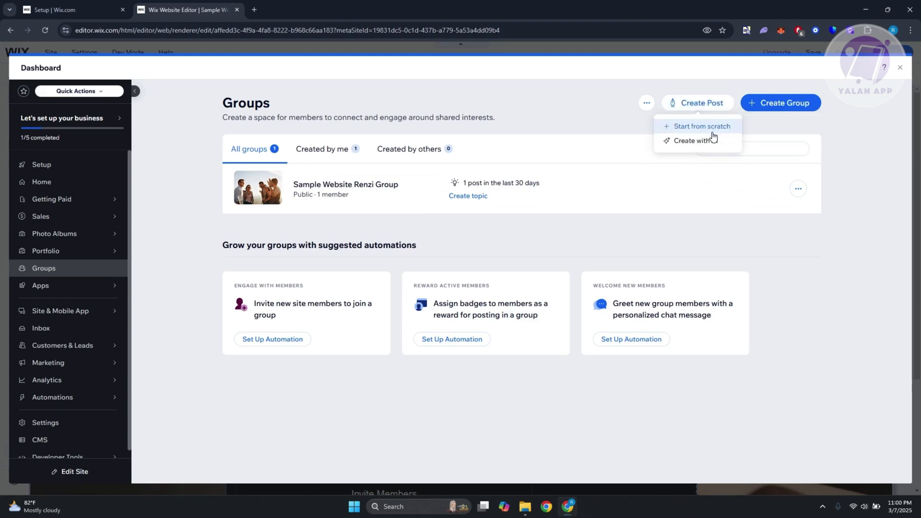
click(530, 102)
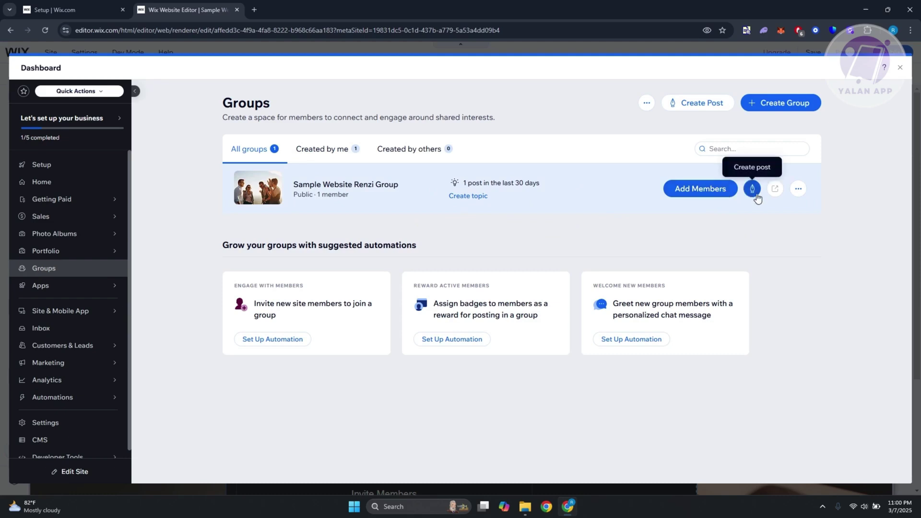
click(797, 190)
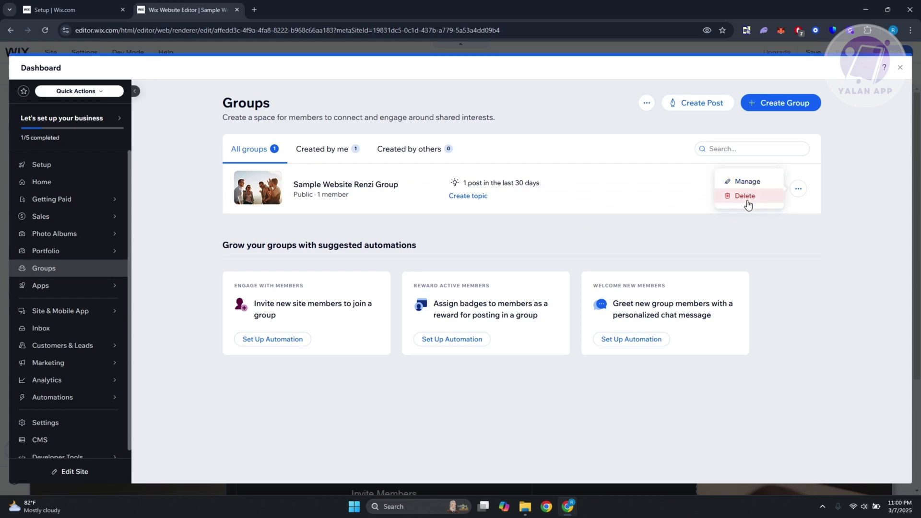
click(755, 188)
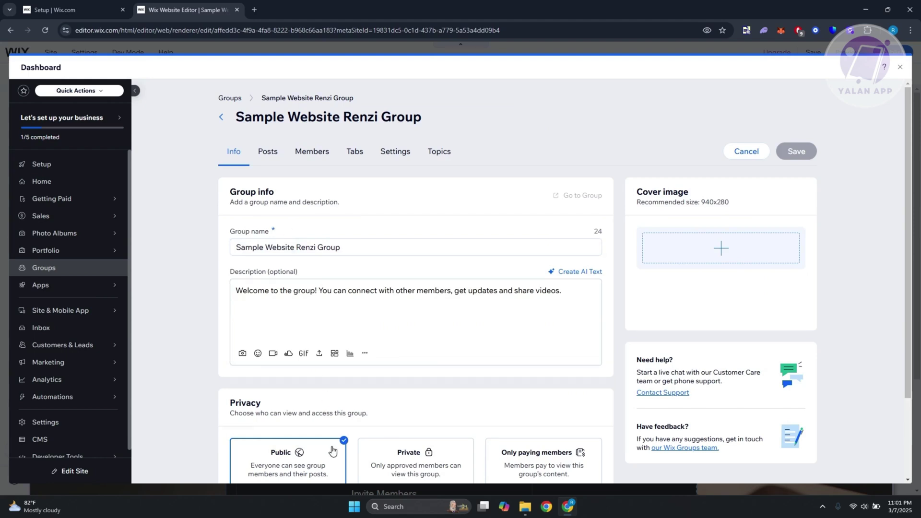
scroll(333, 450, down, 2)
scroll(333, 389, up, 2)
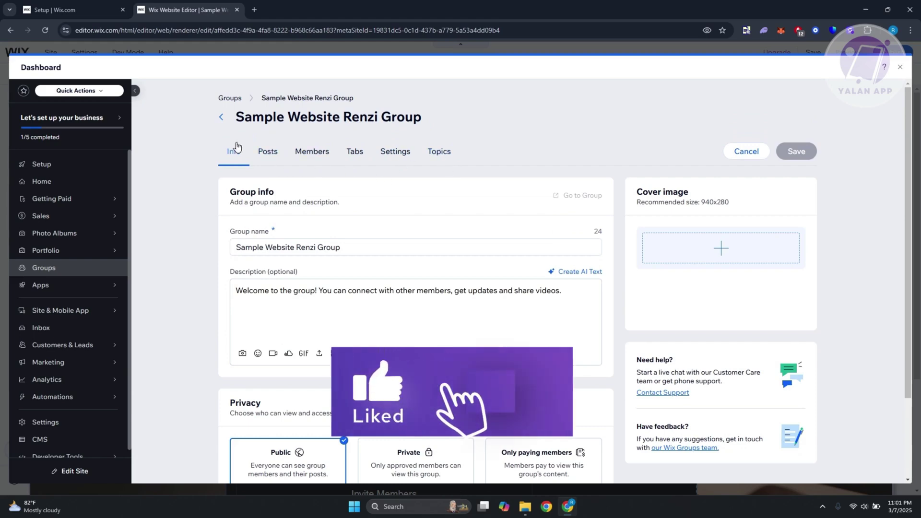
click(746, 151)
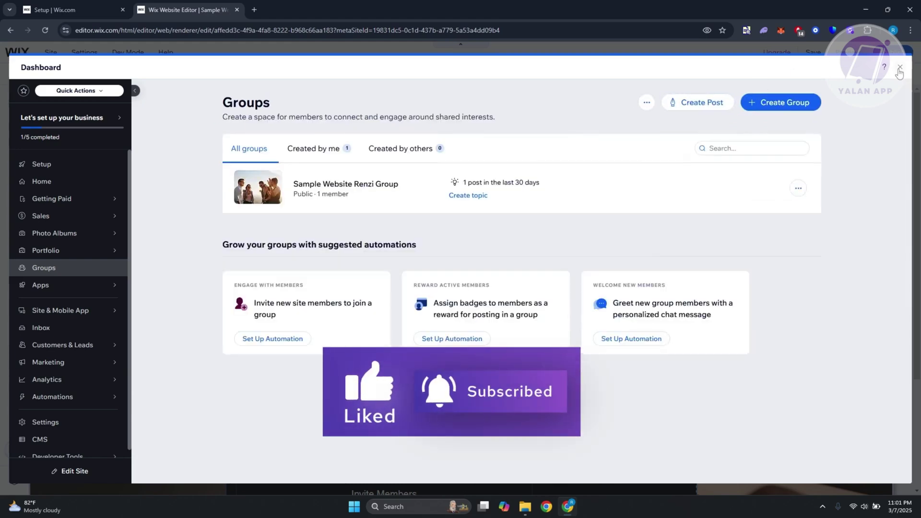
Return to the editor and review the Groups Feed widget's layout and sorting settings
click(899, 66)
click(565, 176)
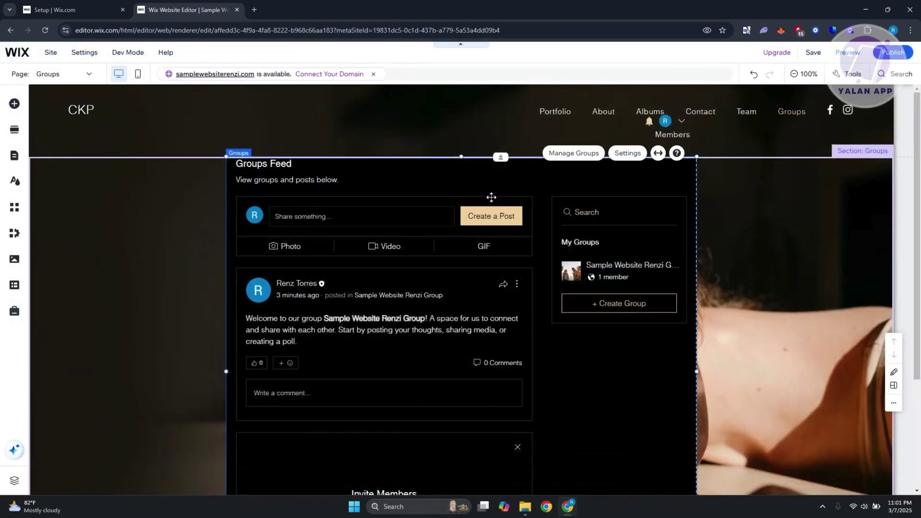
click(627, 153)
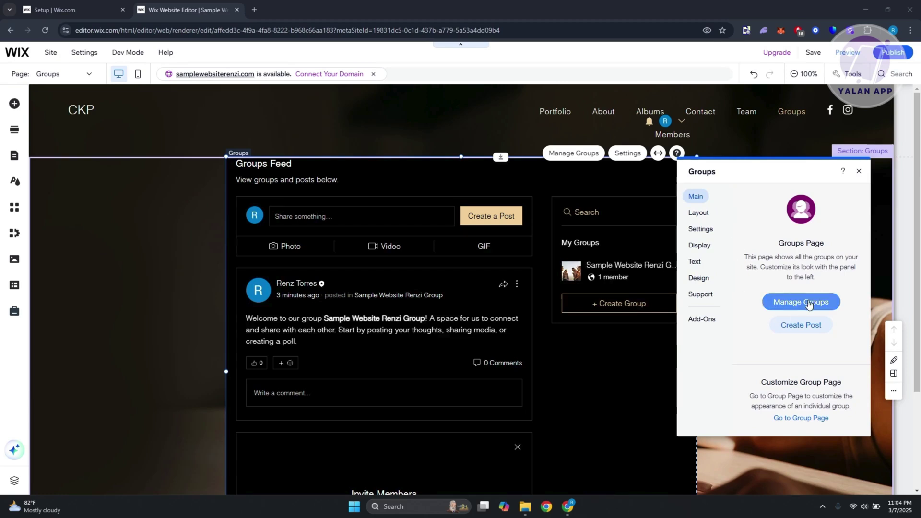
click(703, 213)
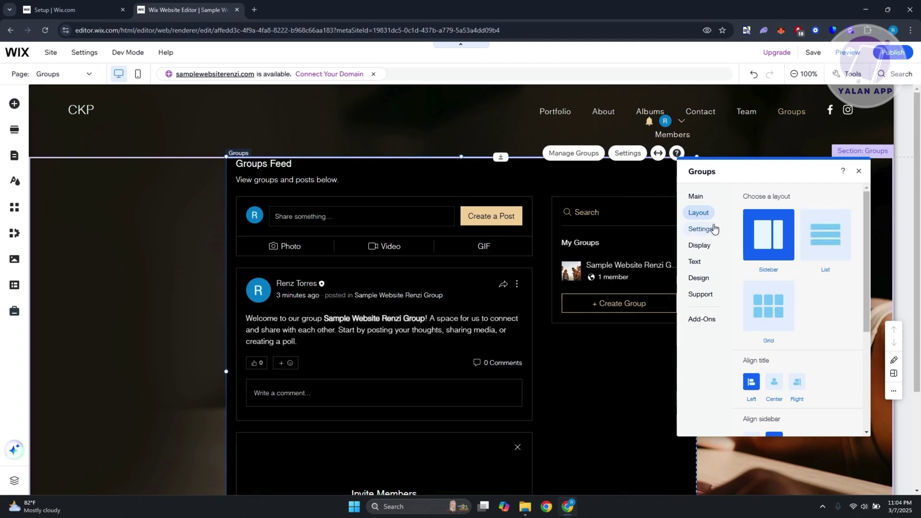
click(705, 229)
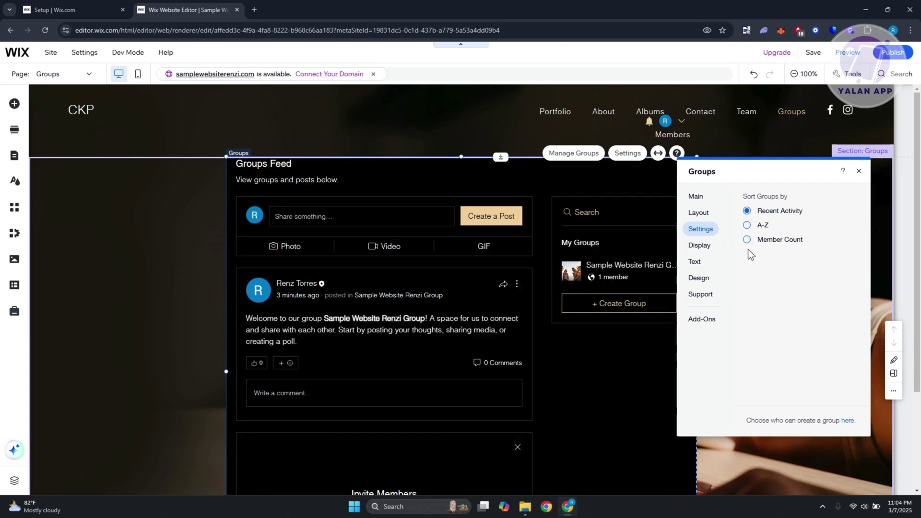
Browse the Groups settings' Display, Text, Design, Support and Add-Ons sections
click(698, 245)
click(695, 262)
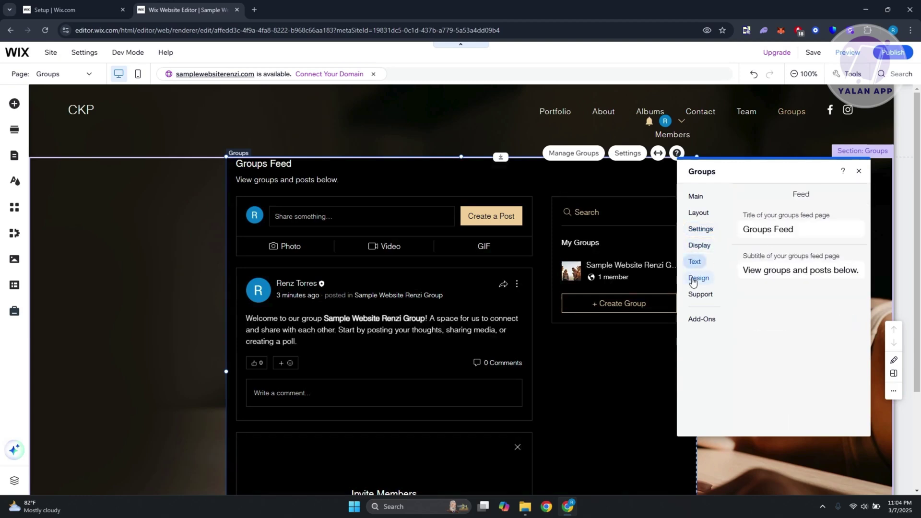
click(698, 278)
click(700, 294)
click(705, 319)
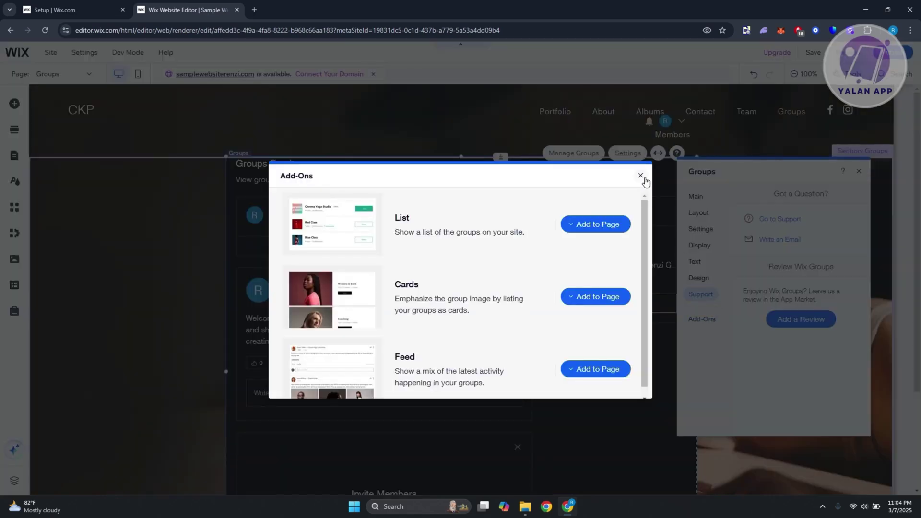
scroll(511, 280, down, 1)
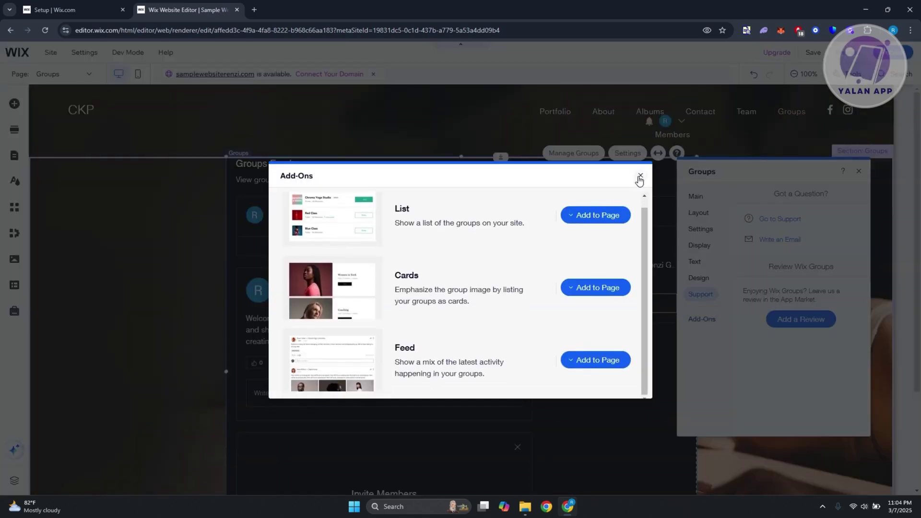
Close the Add-Ons list and the settings panel, then scroll through the Groups Feed page
click(640, 177)
click(857, 171)
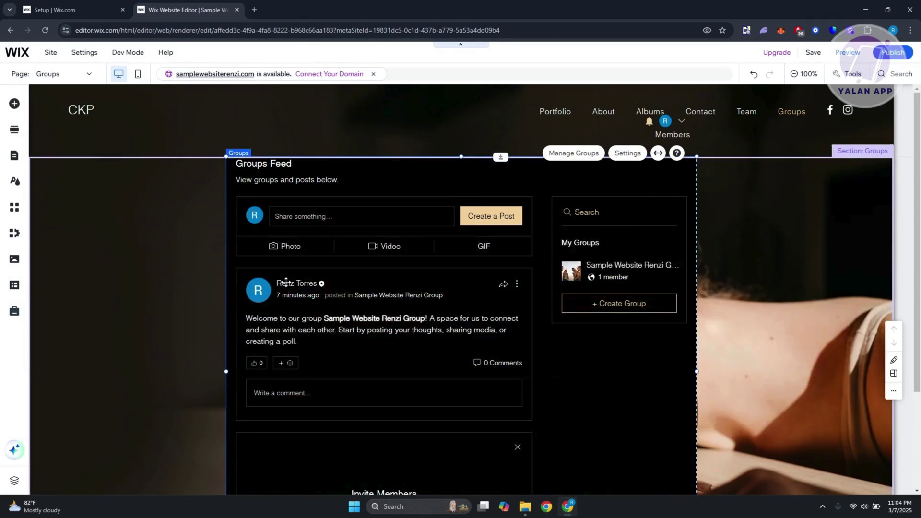
scroll(286, 282, down, 3)
scroll(561, 402, down, 2)
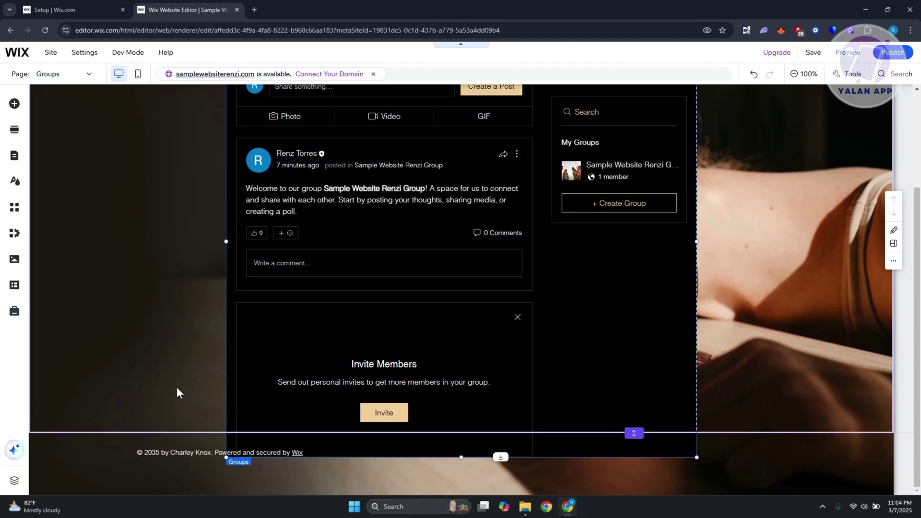
scroll(169, 353, up, 5)
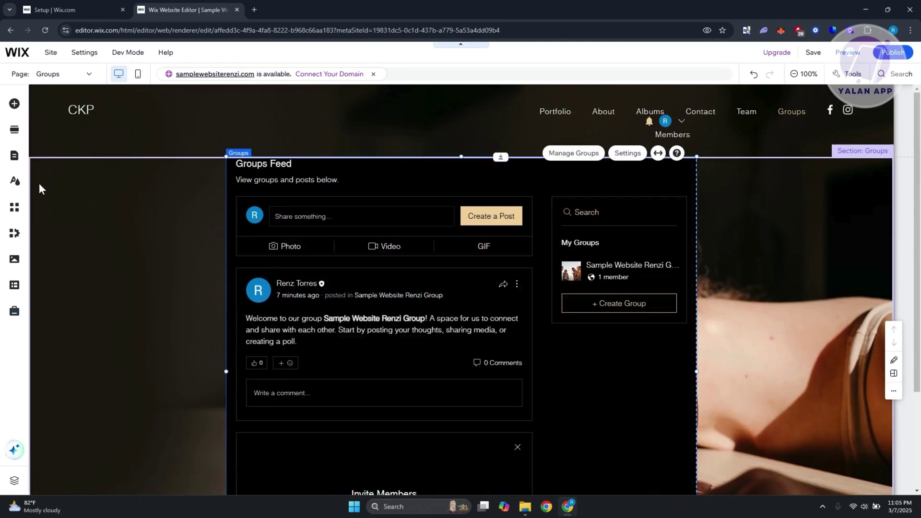
Browse the Add Section and Add Elements categories, ending on Video & Music
click(15, 129)
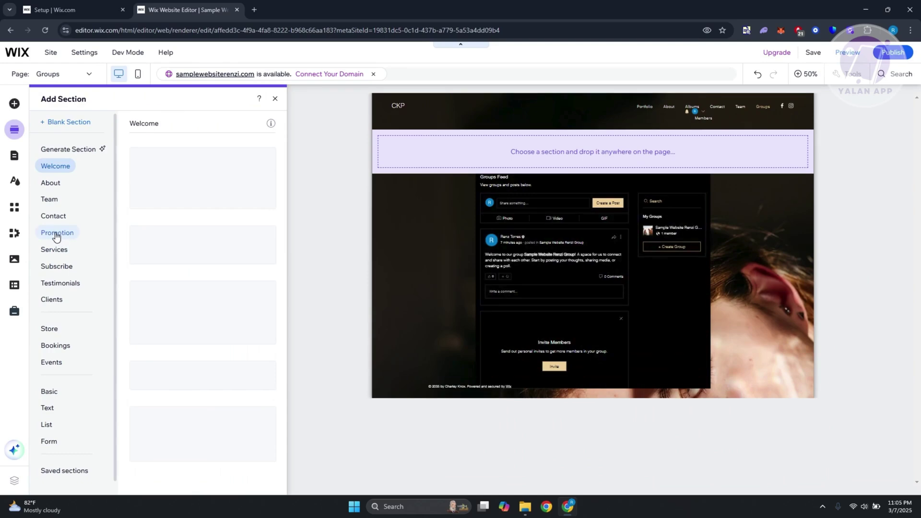
click(14, 104)
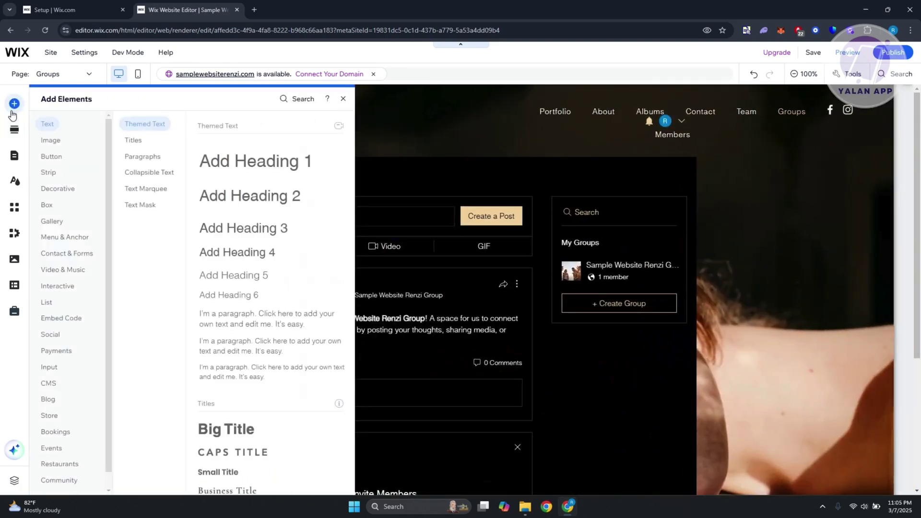
scroll(102, 202, down, 1)
click(69, 175)
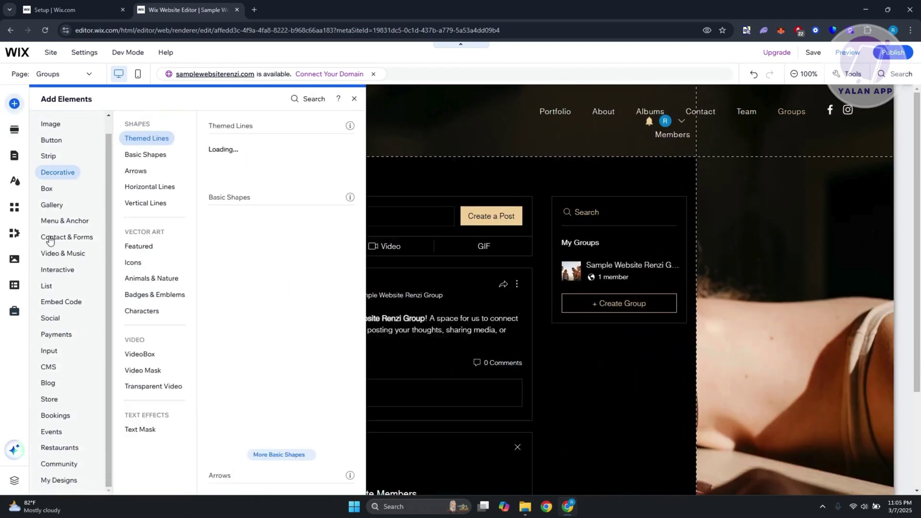
click(61, 401)
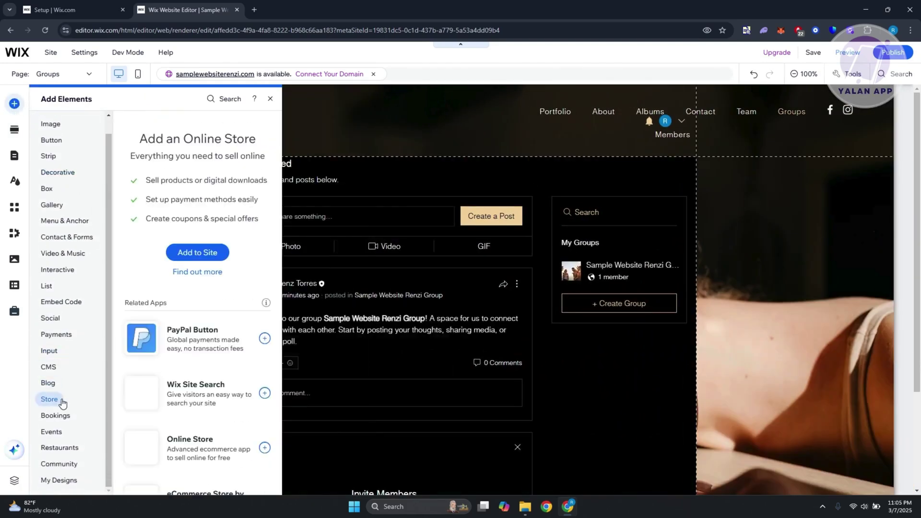
click(59, 464)
click(67, 221)
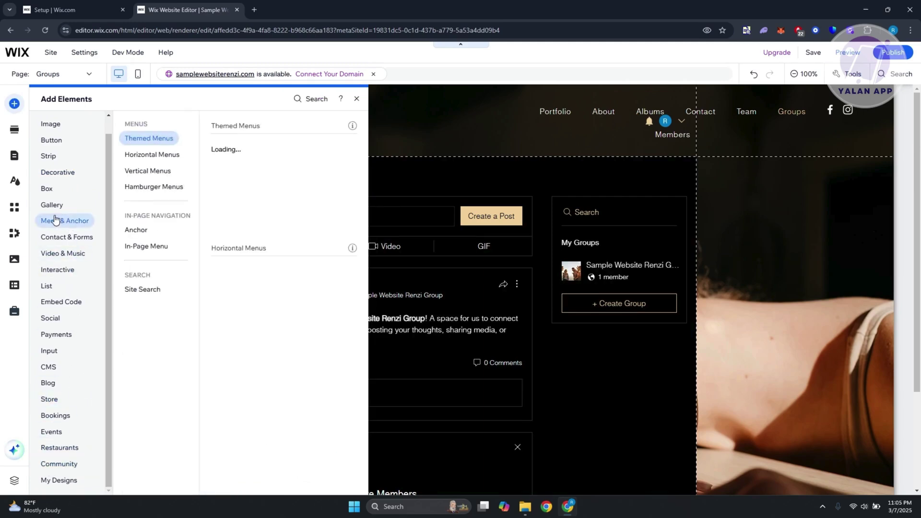
click(58, 269)
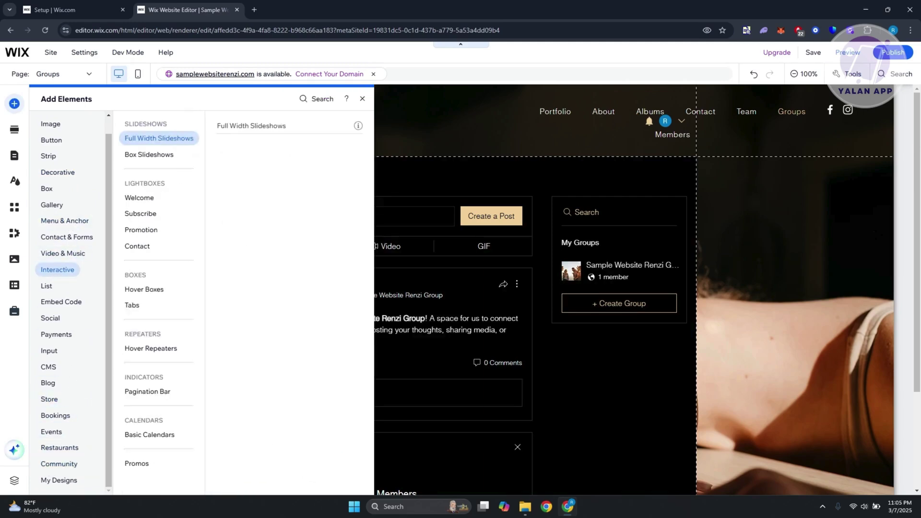
click(58, 463)
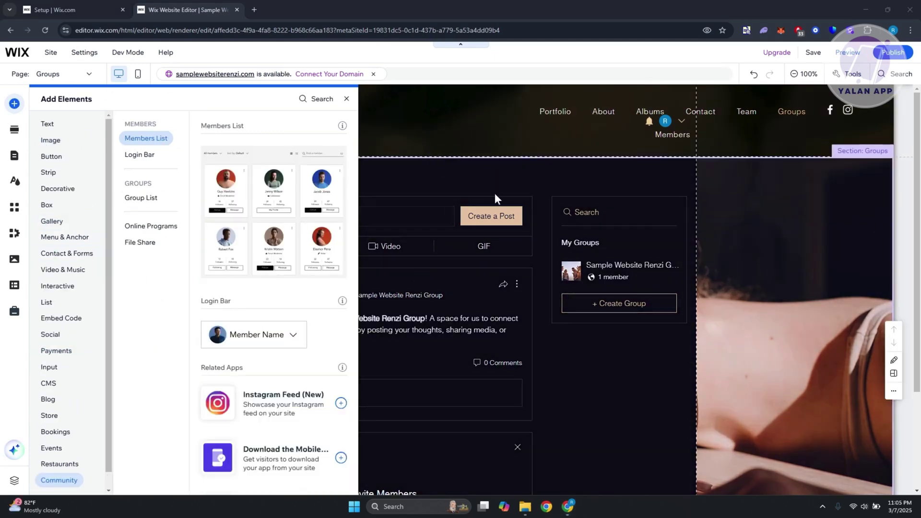
click(72, 269)
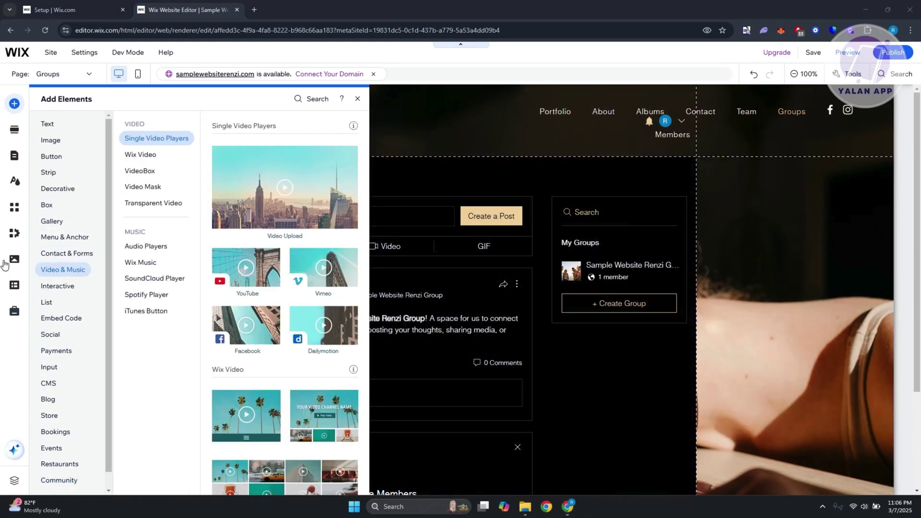
View the Wix Groups widget add-ons under My Business, then close them and the panel
click(16, 236)
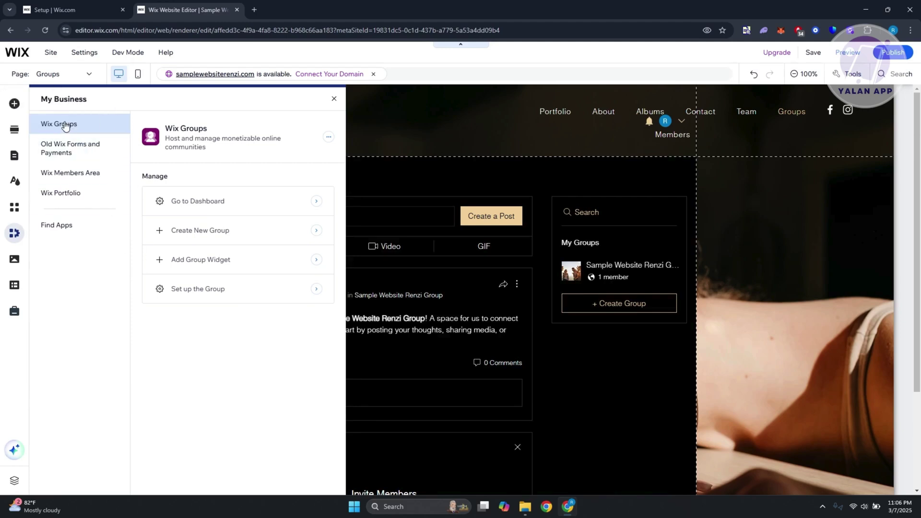
click(187, 271)
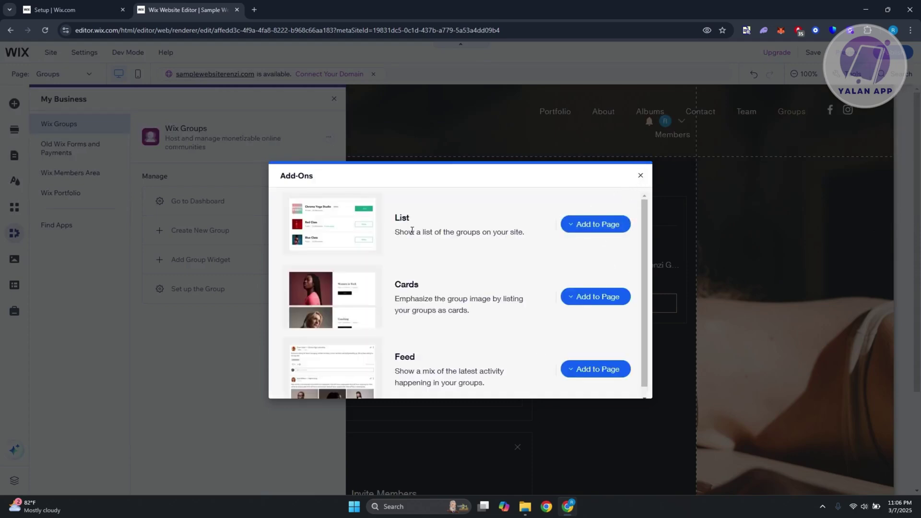
scroll(441, 265, down, 1)
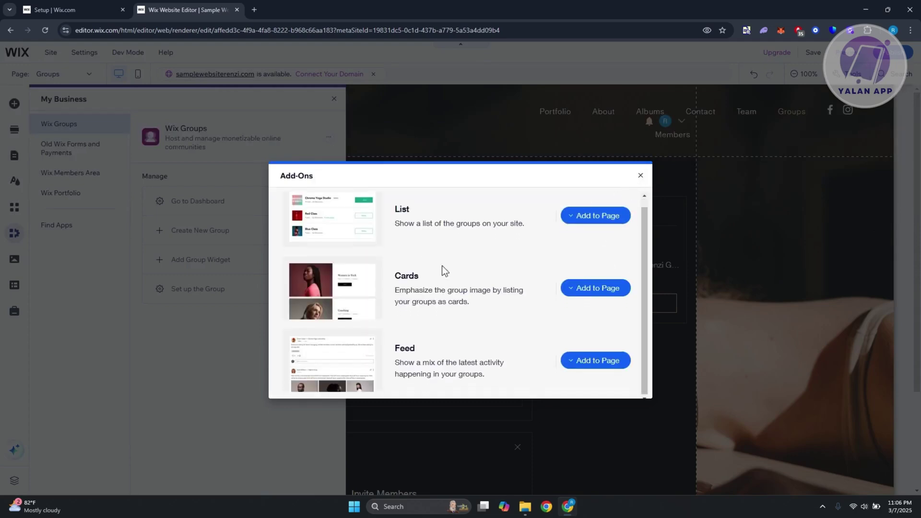
click(641, 177)
click(334, 99)
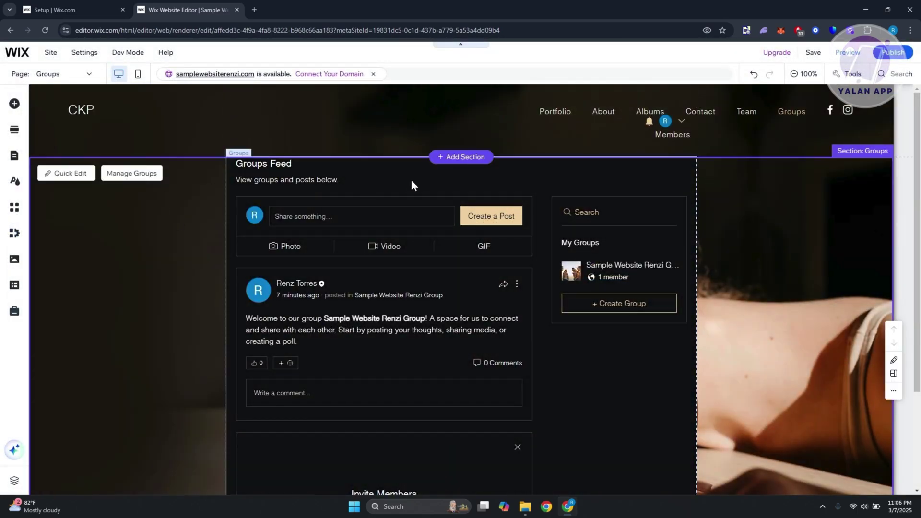
click(412, 186)
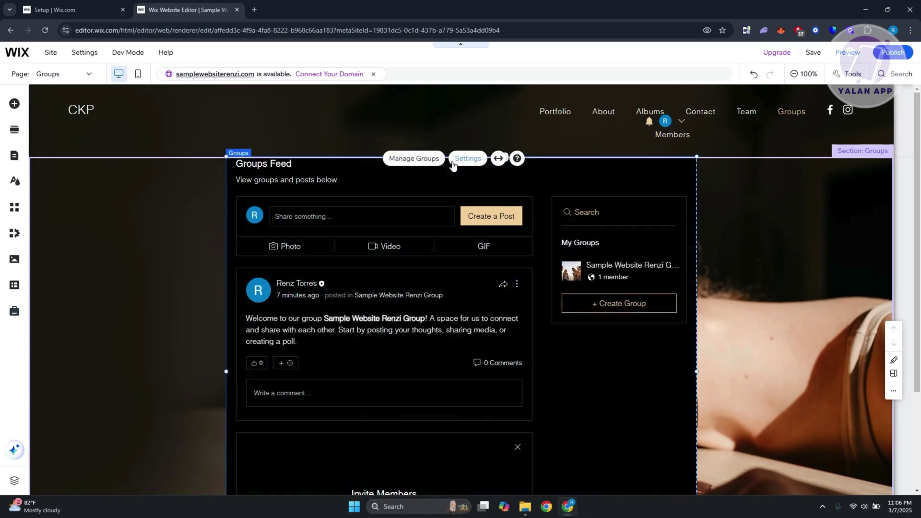
click(468, 159)
click(413, 158)
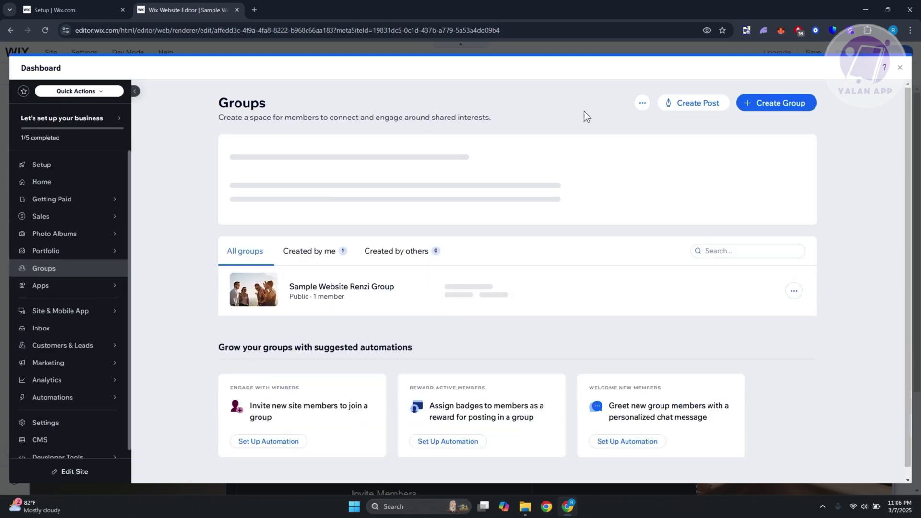
click(775, 113)
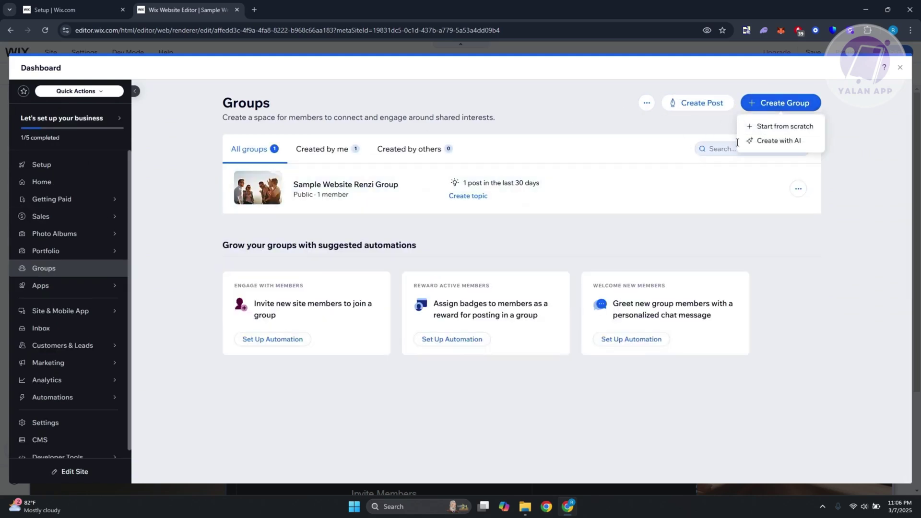
click(768, 124)
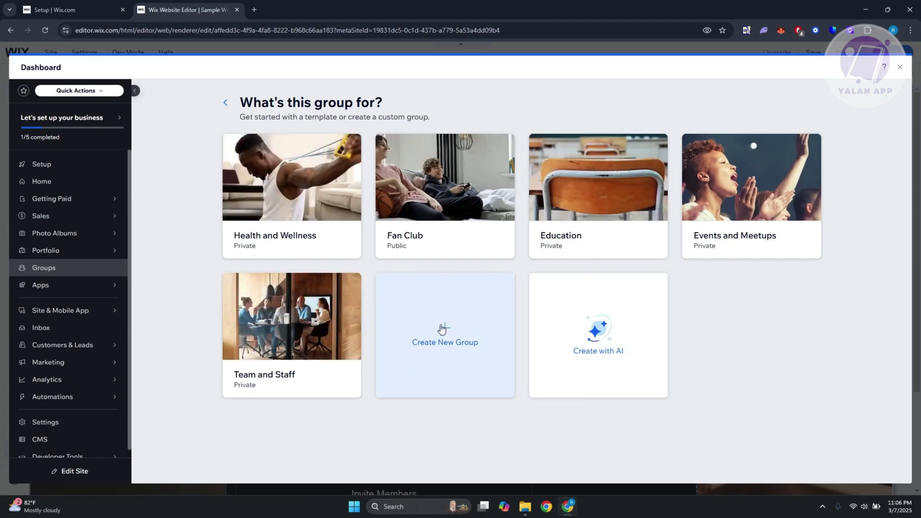
click(226, 102)
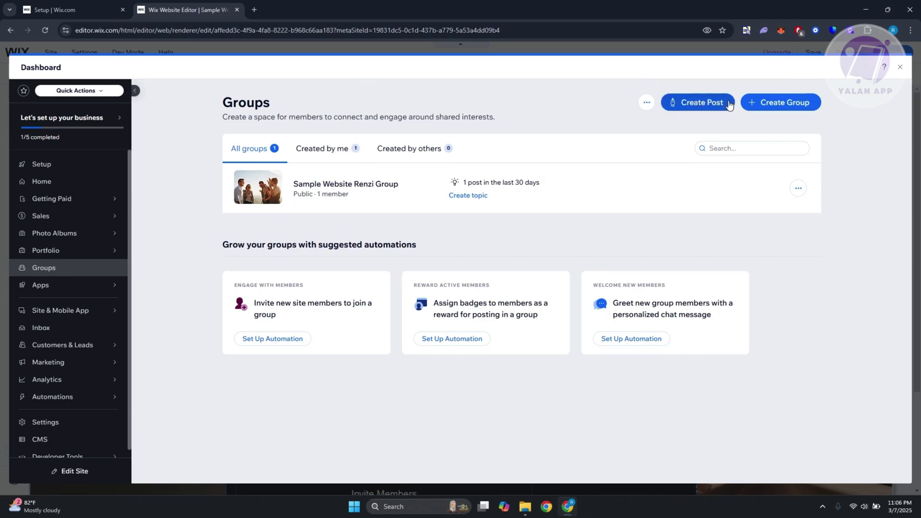
click(901, 67)
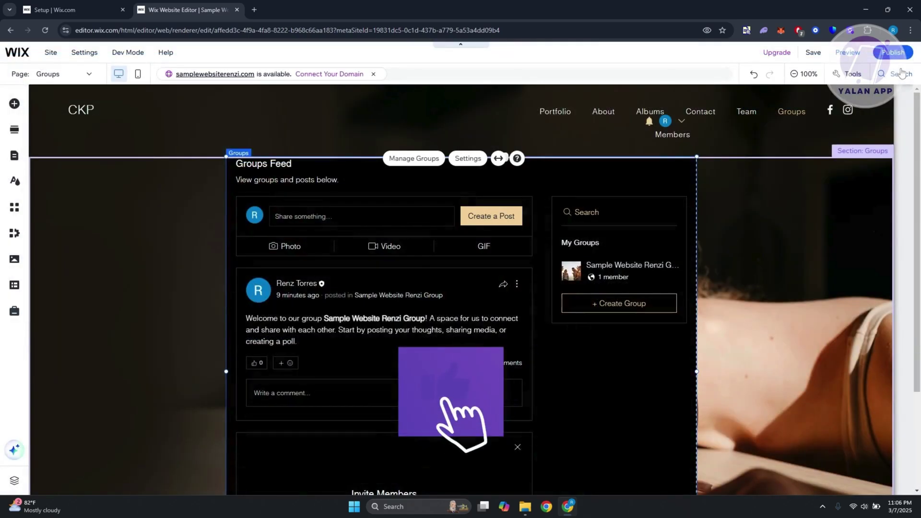